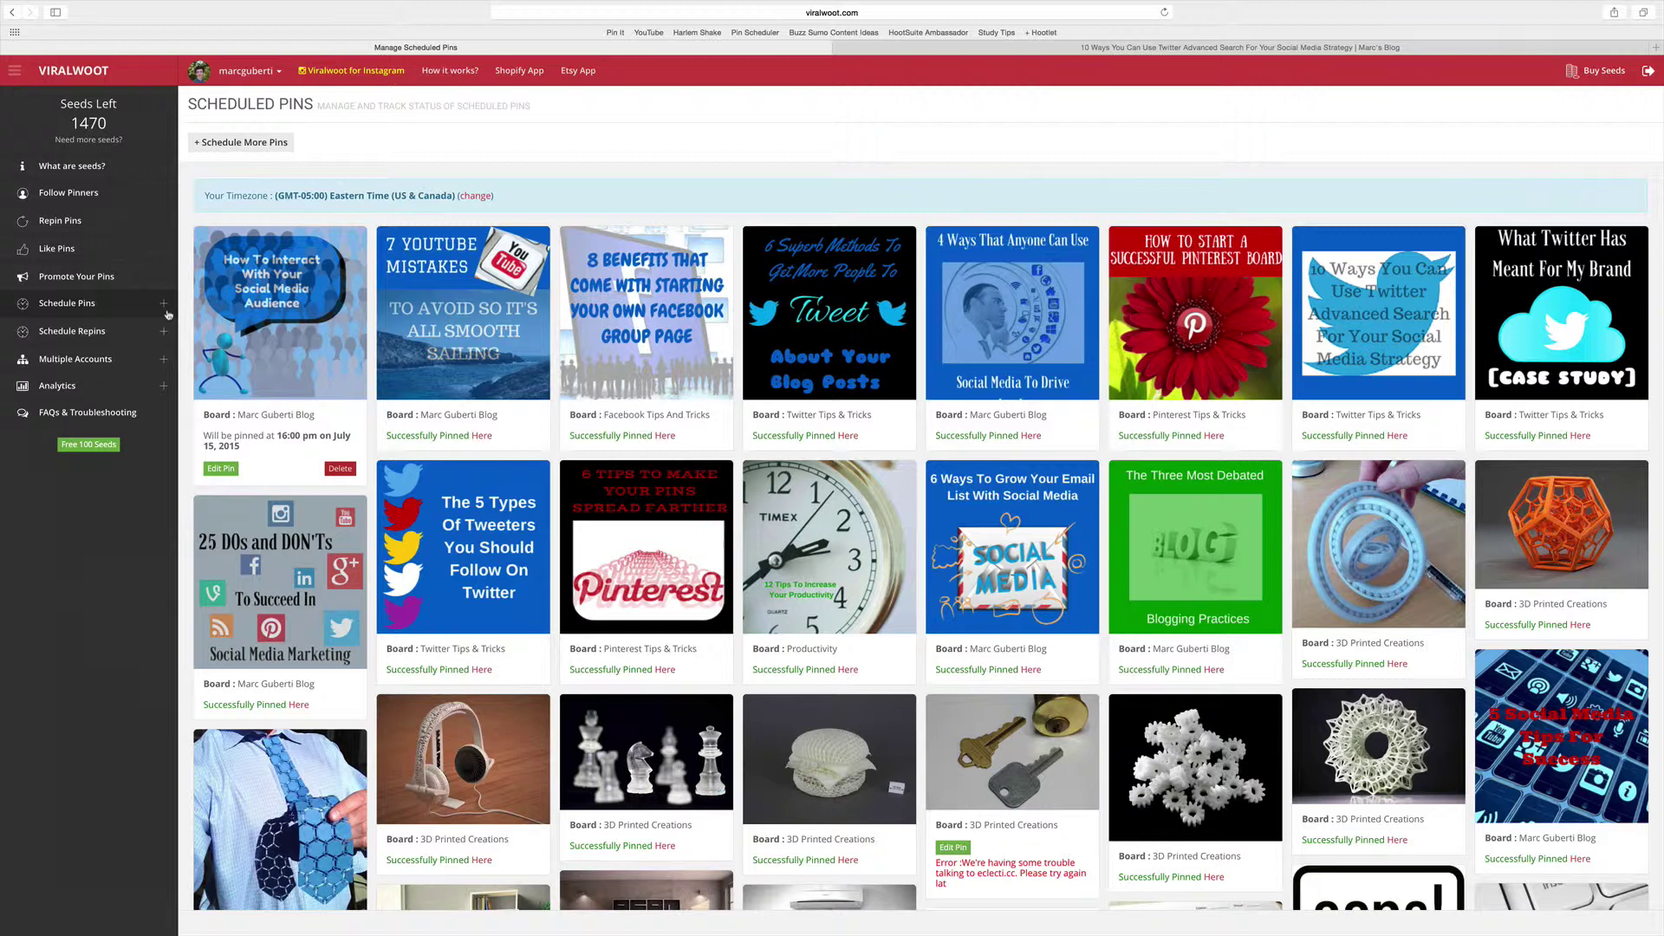
Expand Schedule Pins in the sidebar and go to its Schedule Pins page.
click(89, 304)
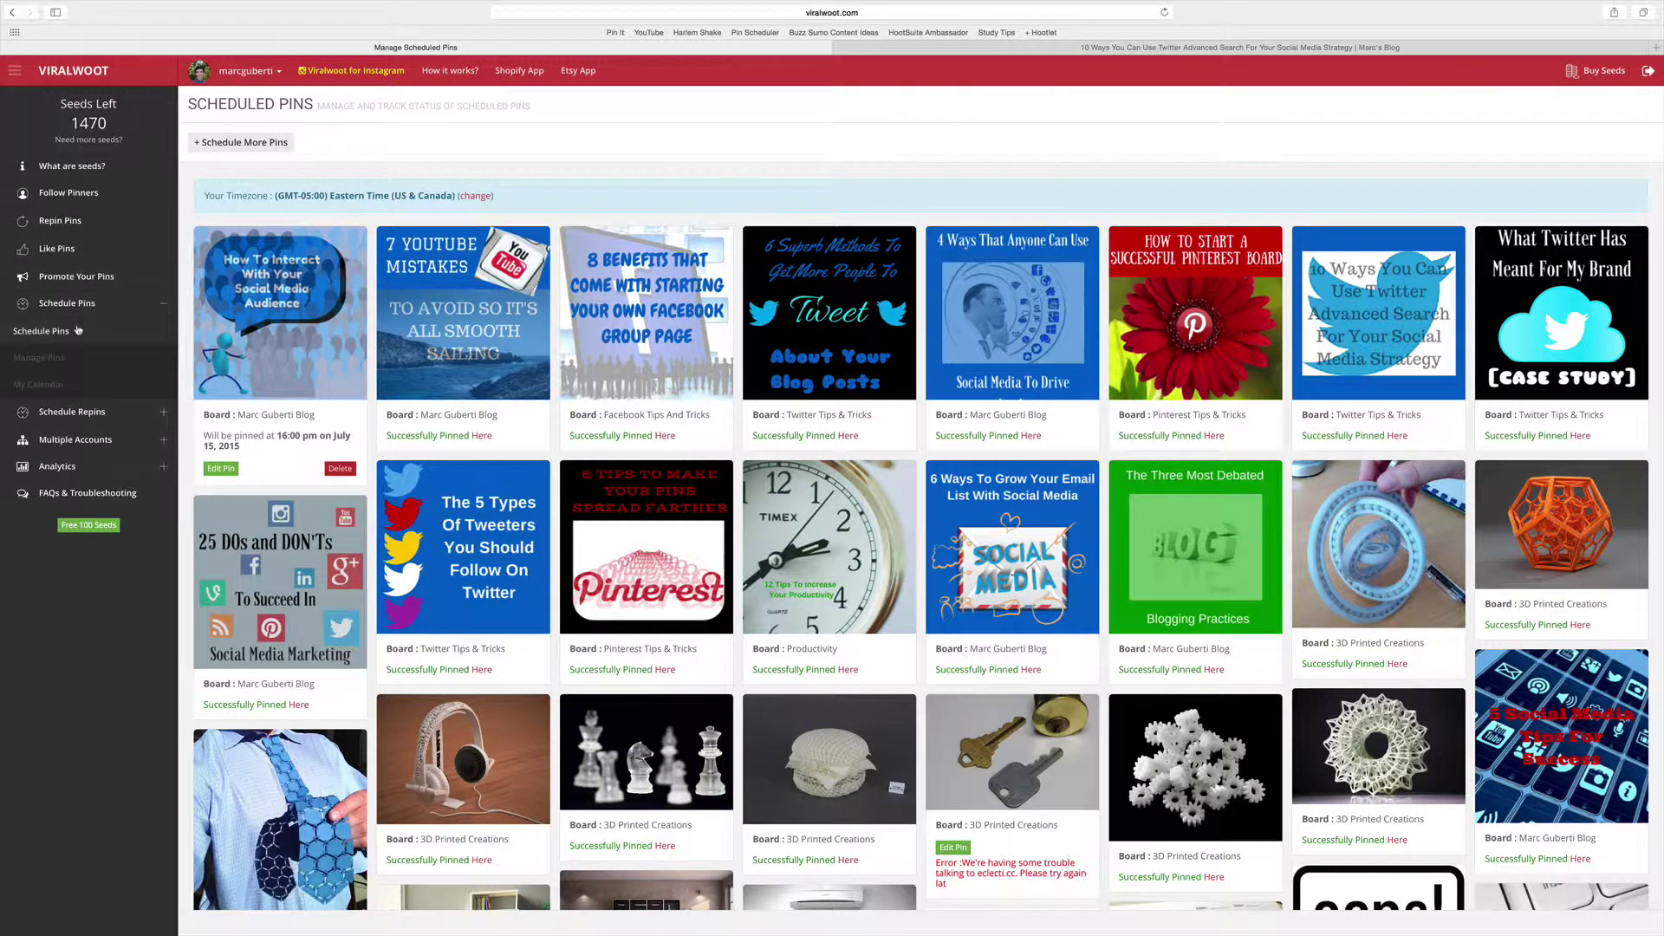
click(78, 330)
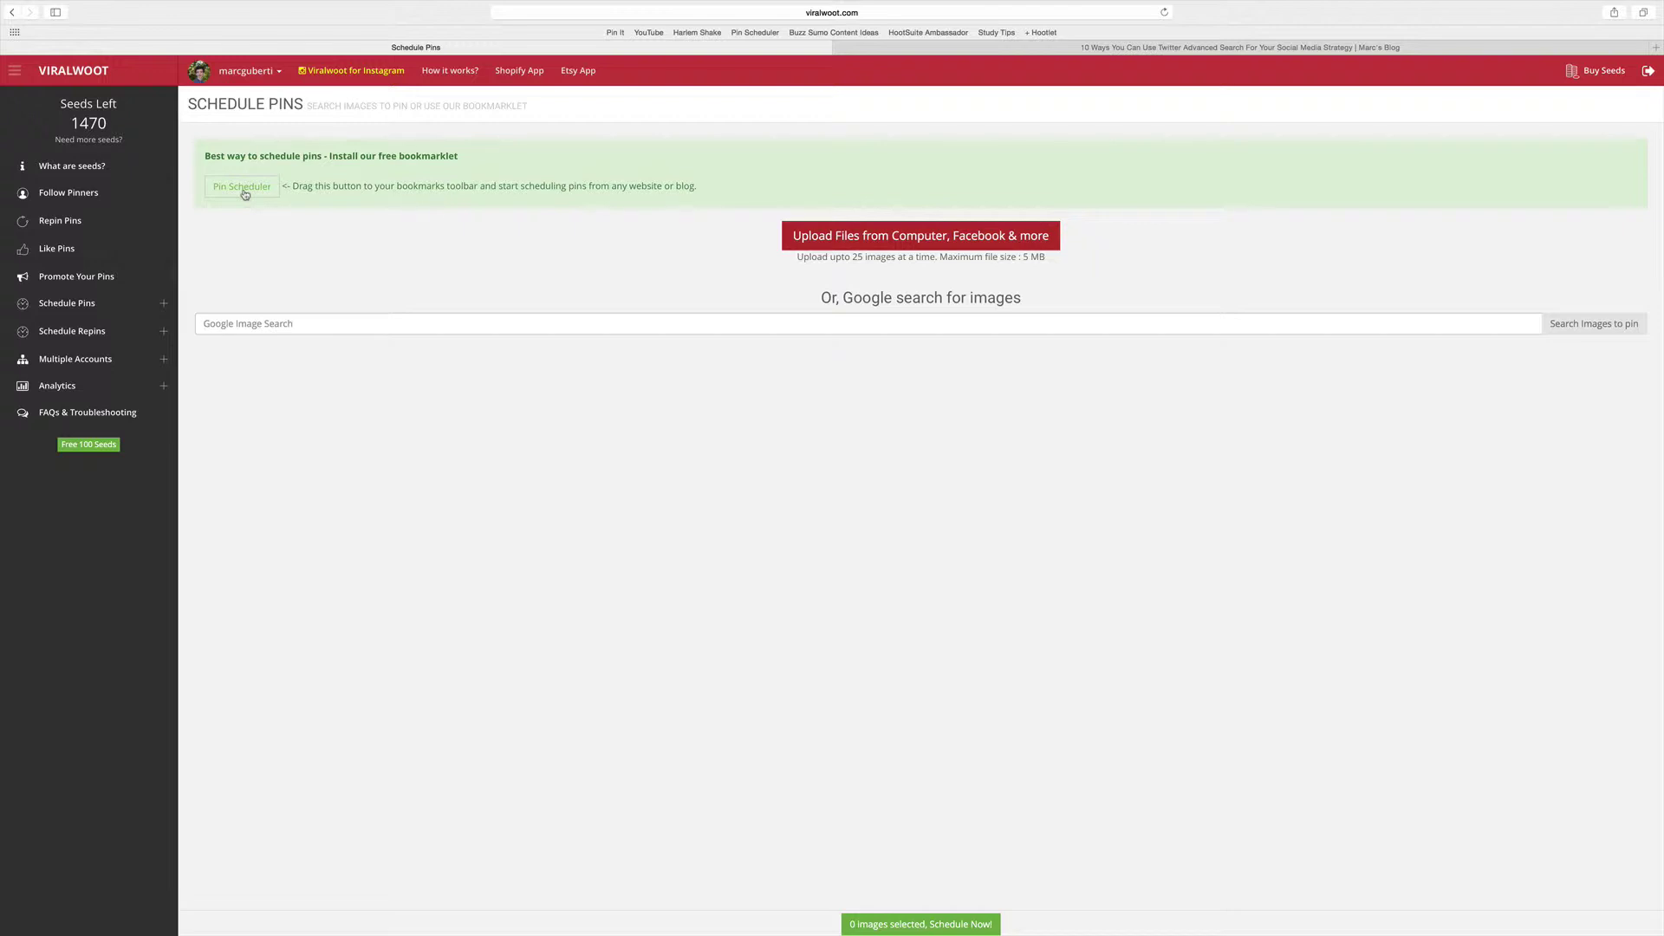
Drag the green Pin Scheduler bookmarklet onto the browser's bookmarks bar.
drag(245, 194, 650, 40)
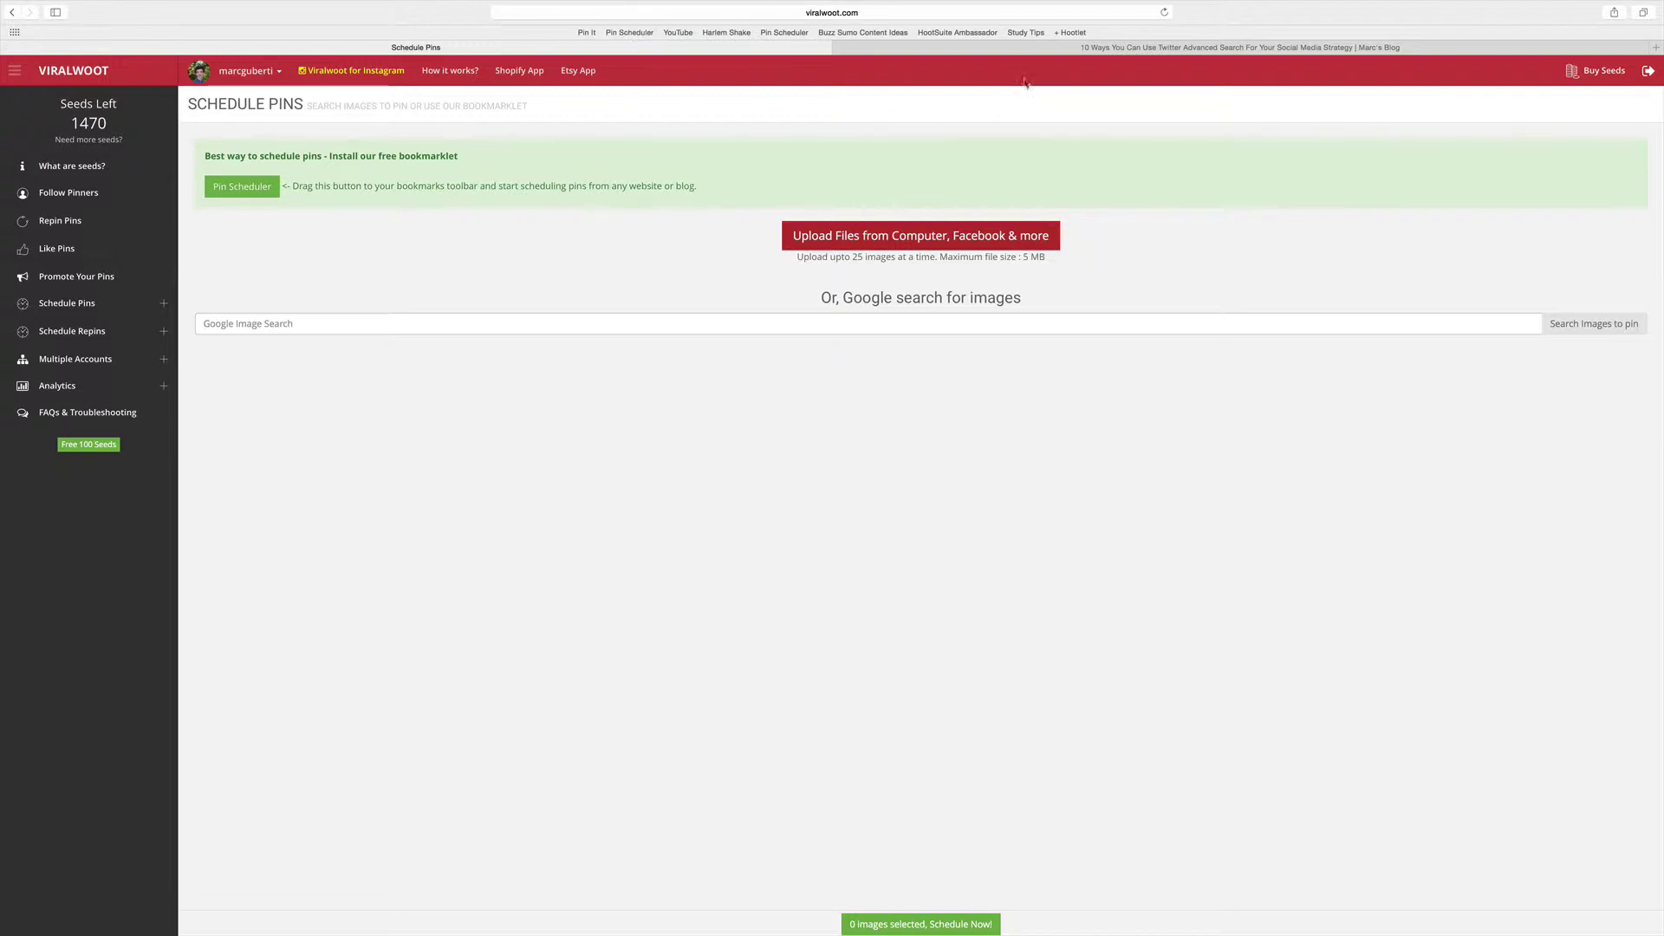
Switch to the Marc's Blog tab showing the Twitter Advanced Search article.
click(974, 52)
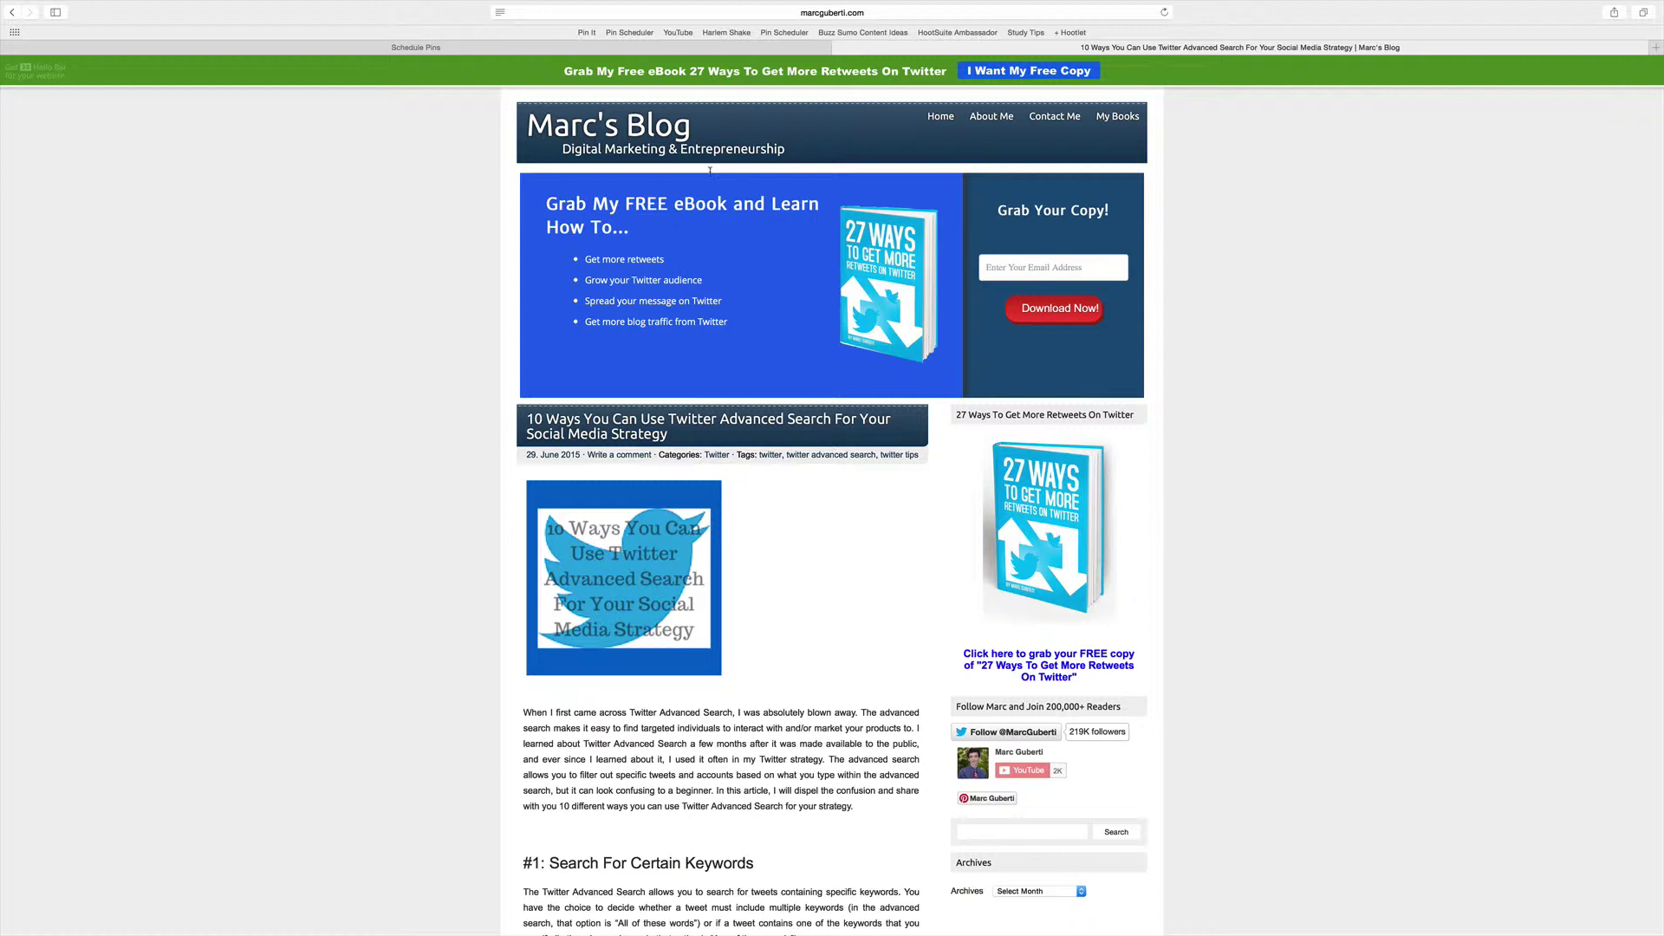
Run the Pin Scheduler bookmarklet on the article and schedule its first image.
click(633, 35)
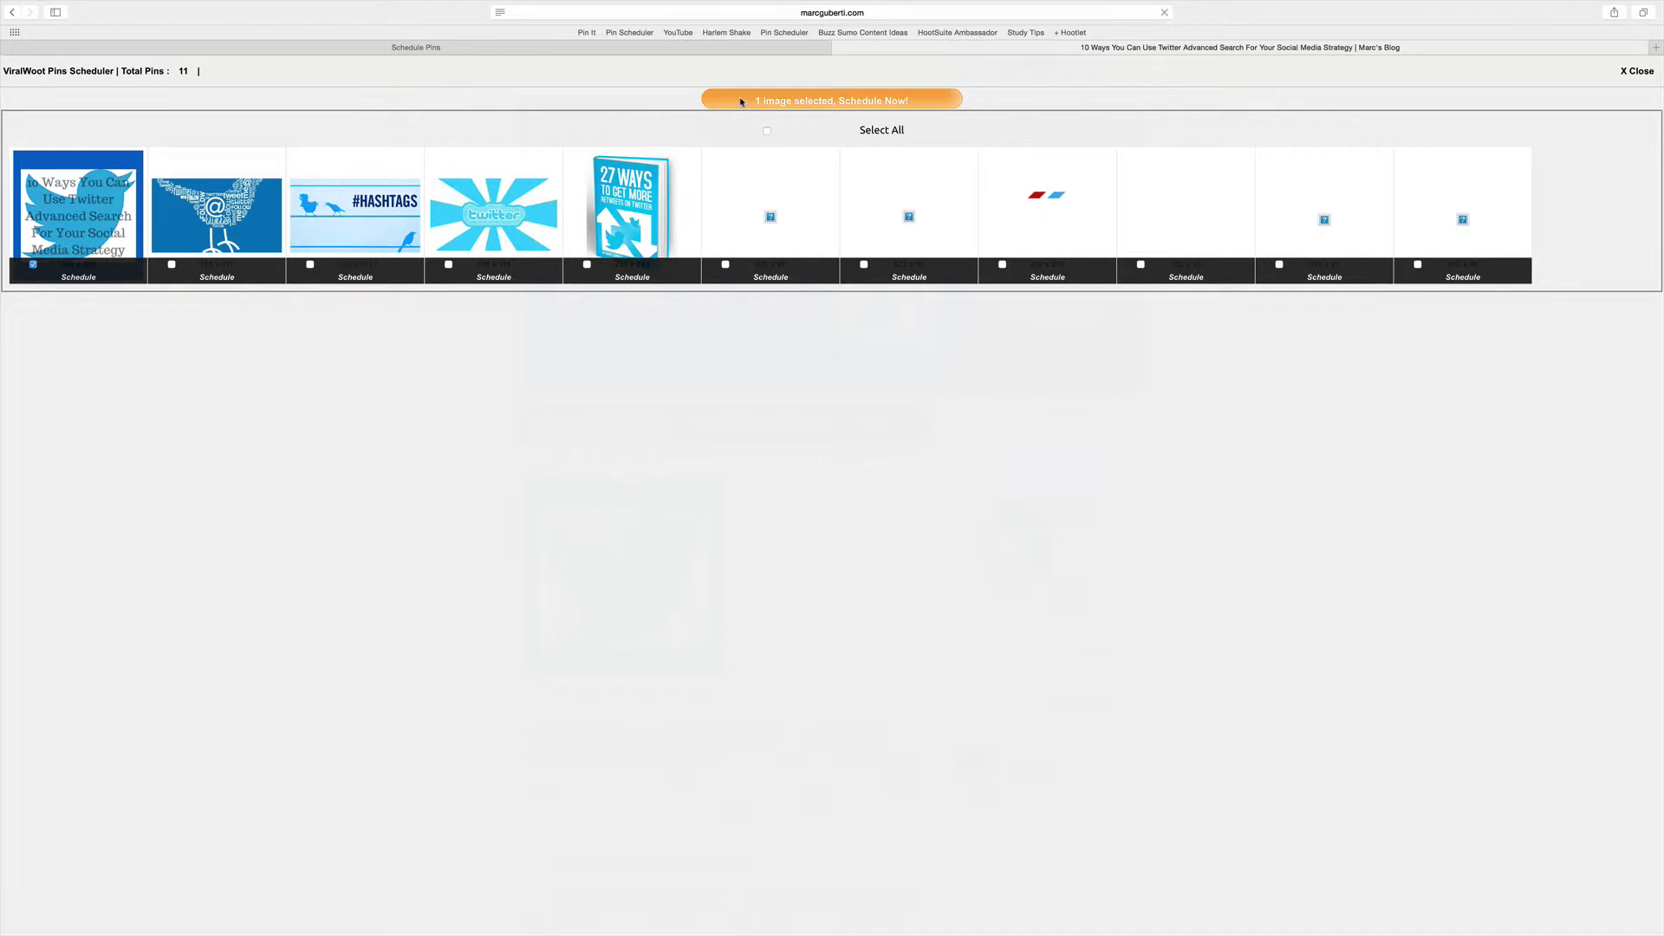
click(741, 101)
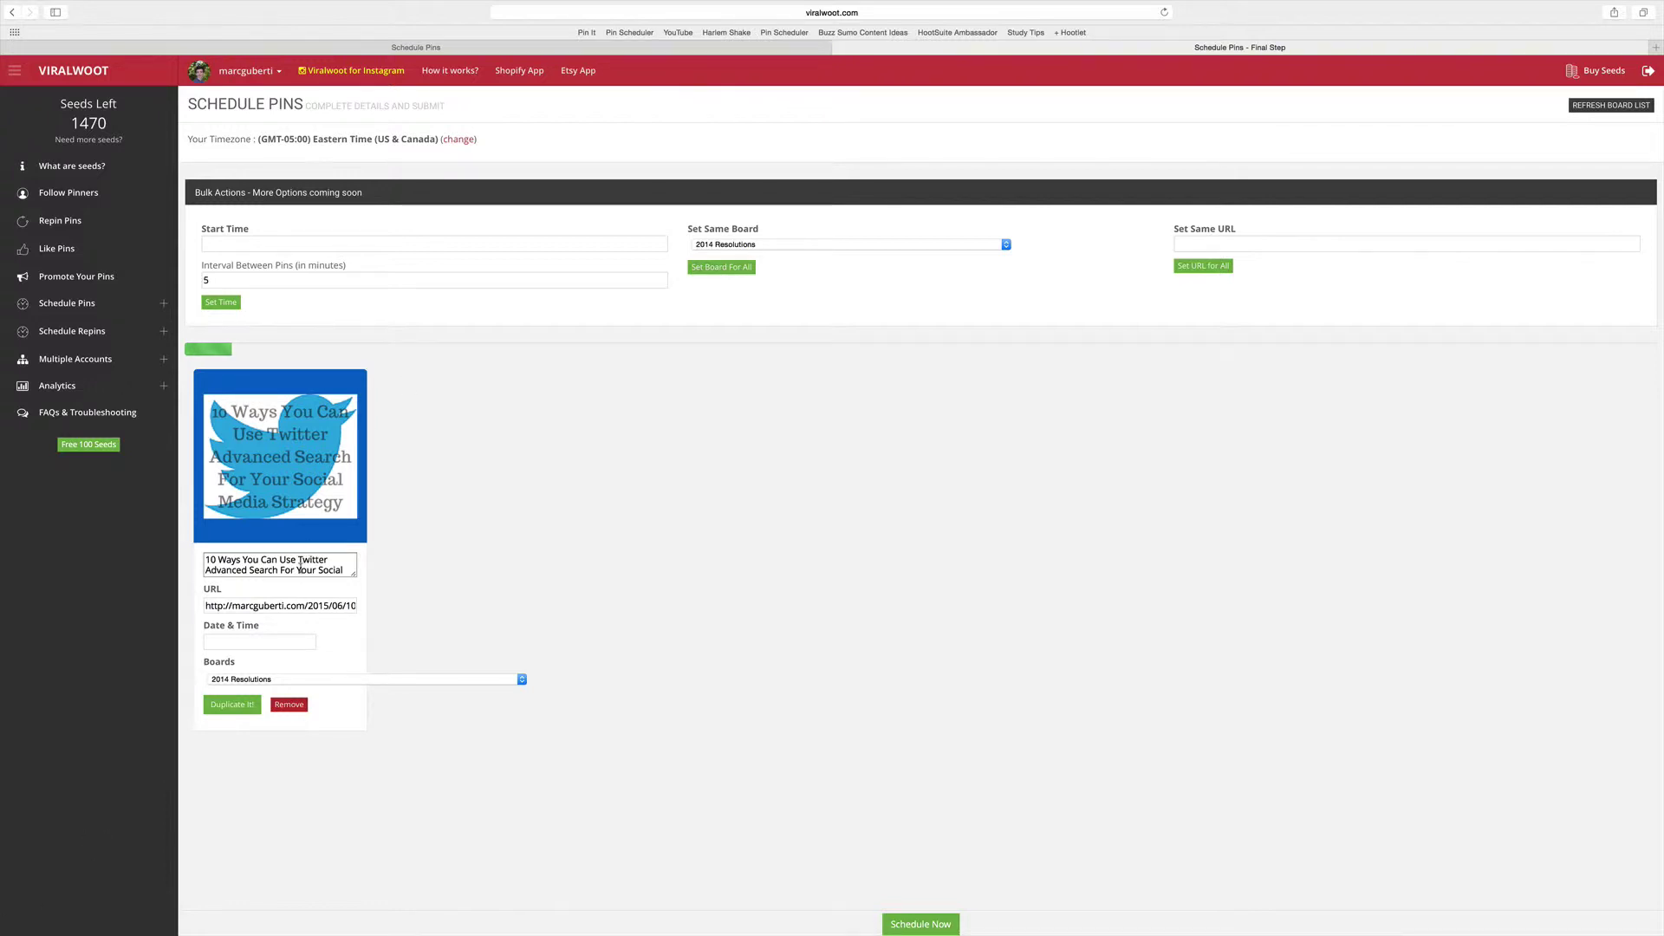
Join 'Social Media' into the hashtag #SocialMedia in the pin description.
scroll(300, 563, down, 1)
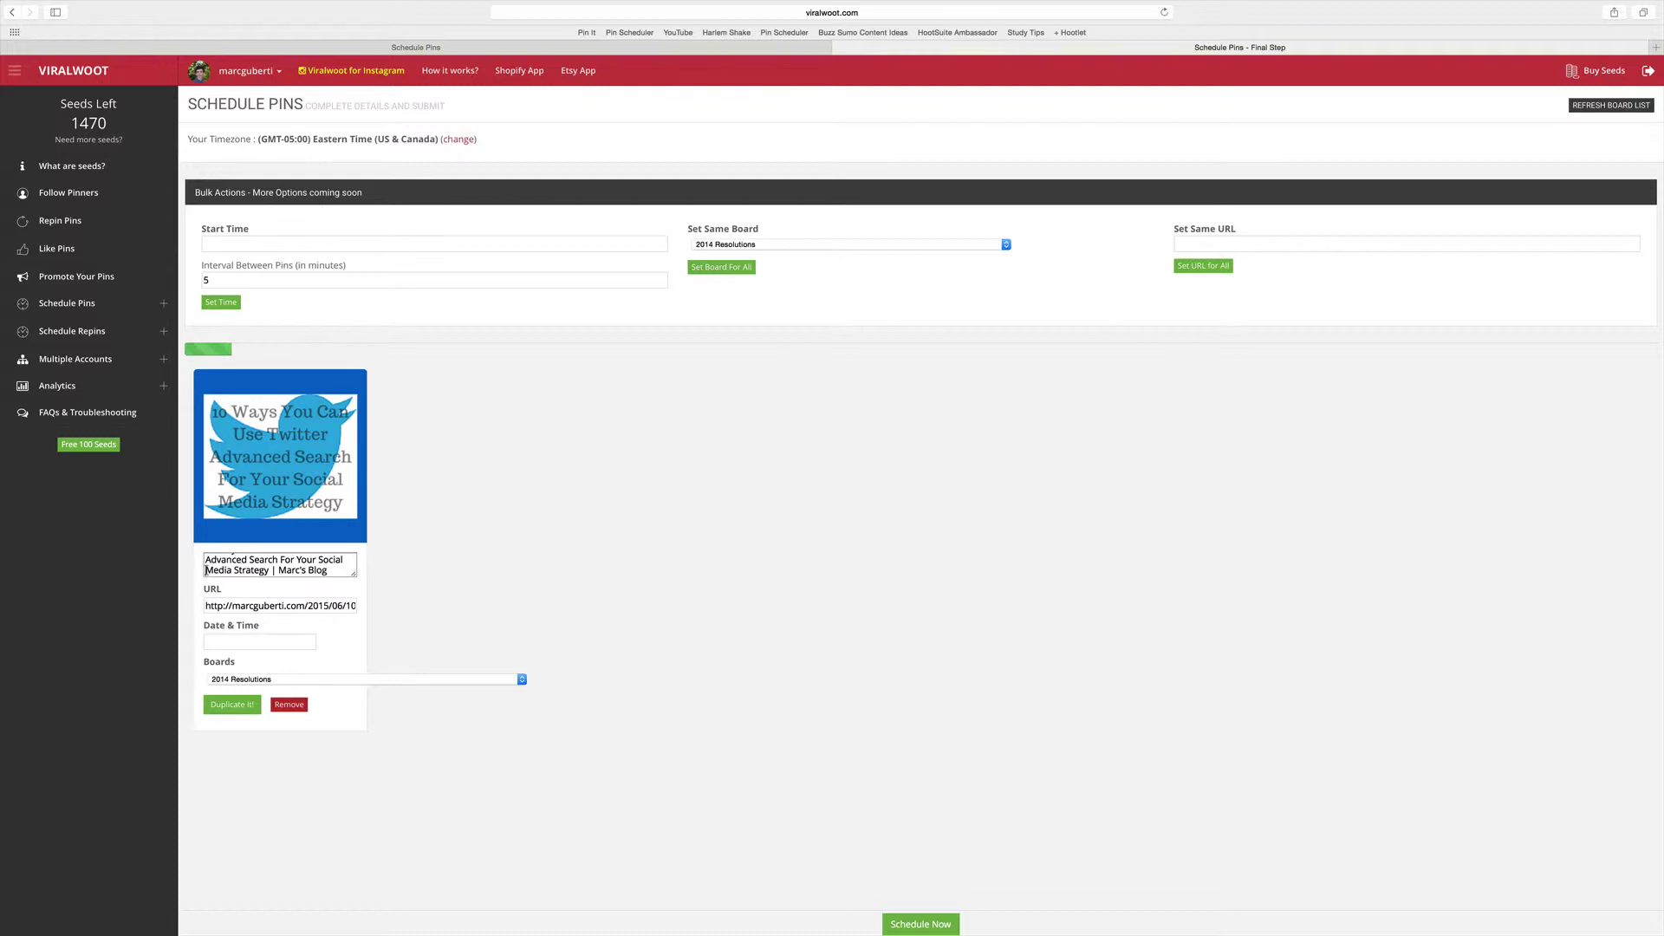
key(BackSpace)
click(207, 570)
text(#SocialMedia Strategy | Marc's)
Delete the trailing "Marc's Blog" from the end of the description.
scroll(208, 560, up, 1)
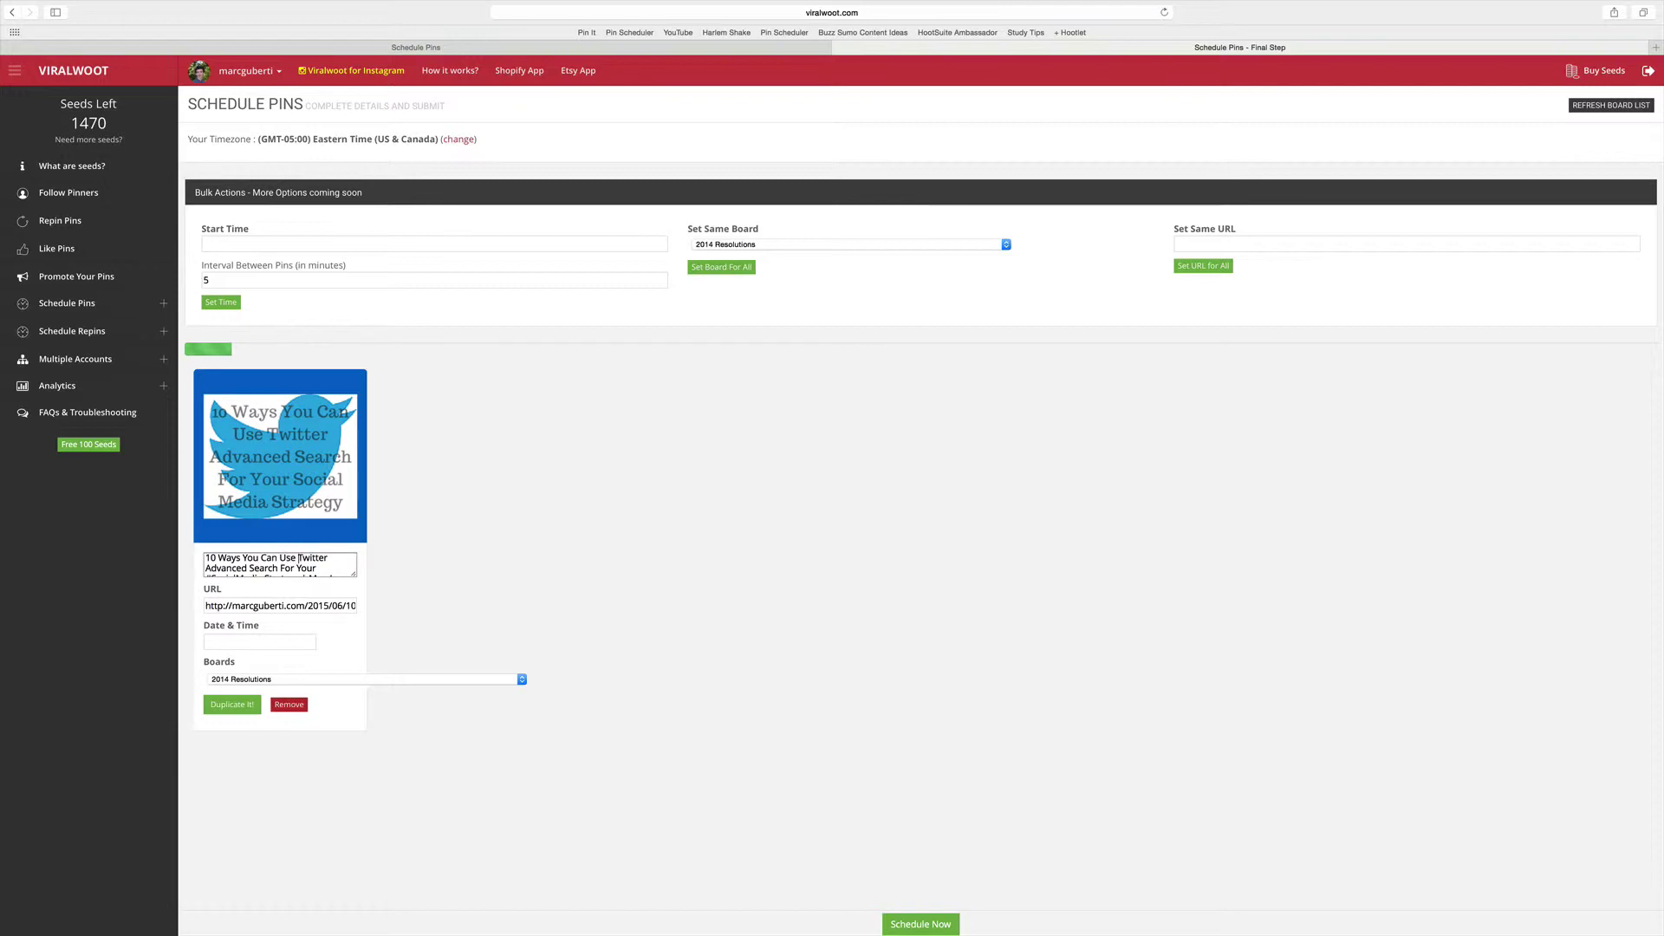
scroll(299, 559, down, 2)
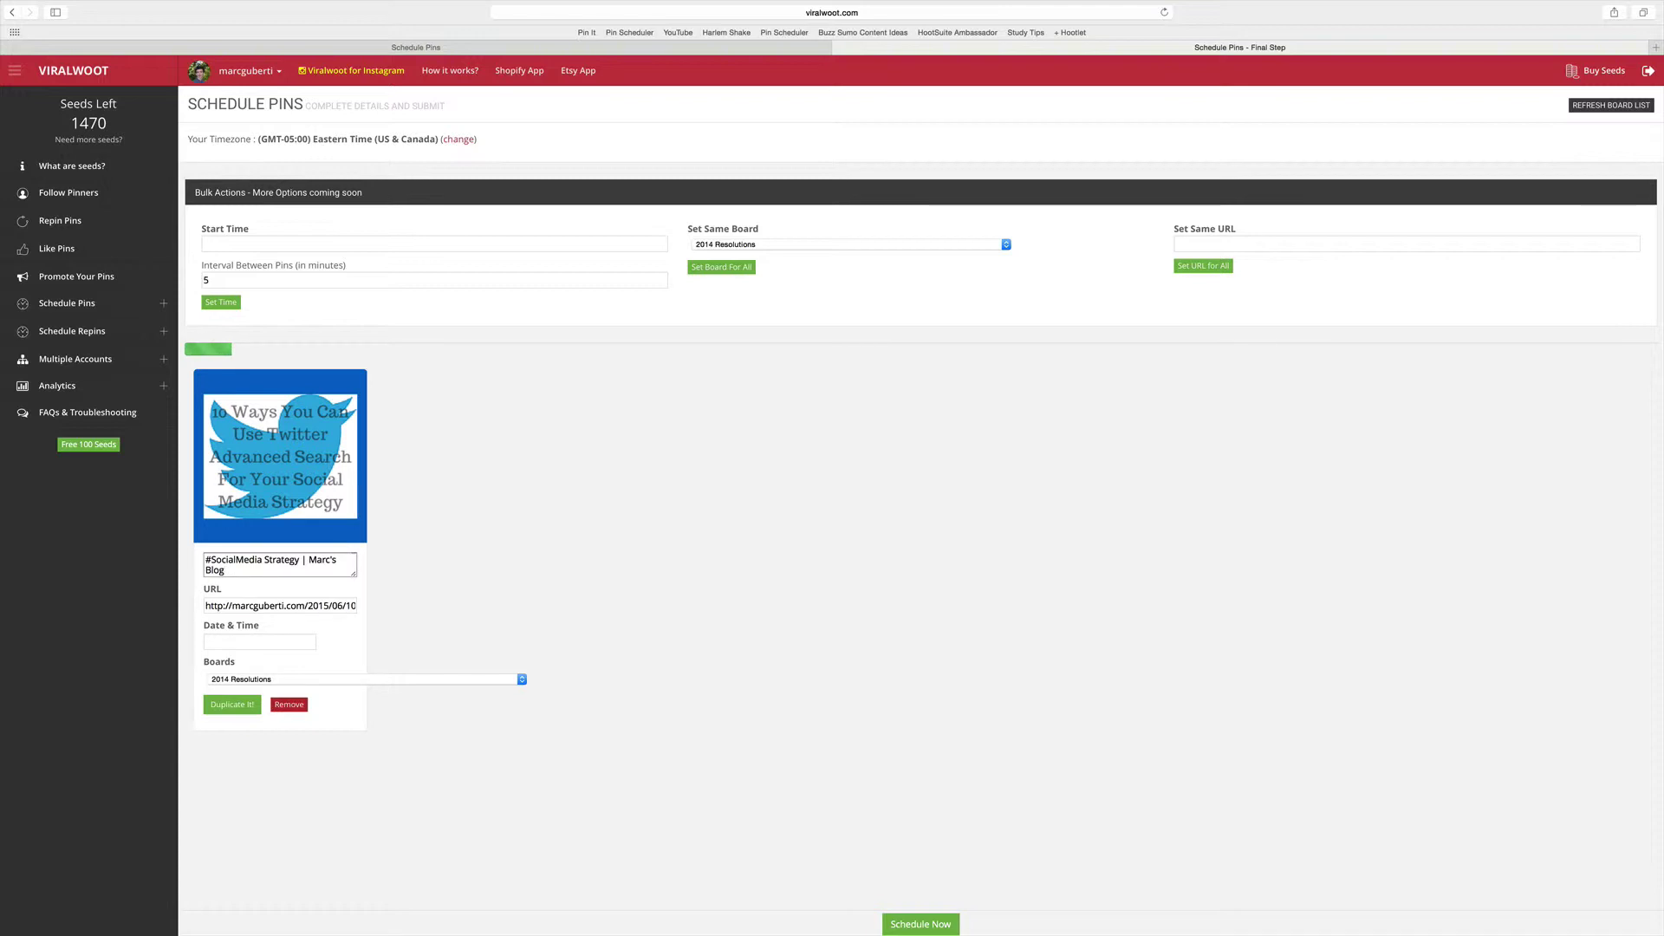
key(BackSpace)
key(BackSpace)
key(BackSpace)
key(BackSpace)
key(BackSpace)
key(BackSpace)
key(BackSpace)
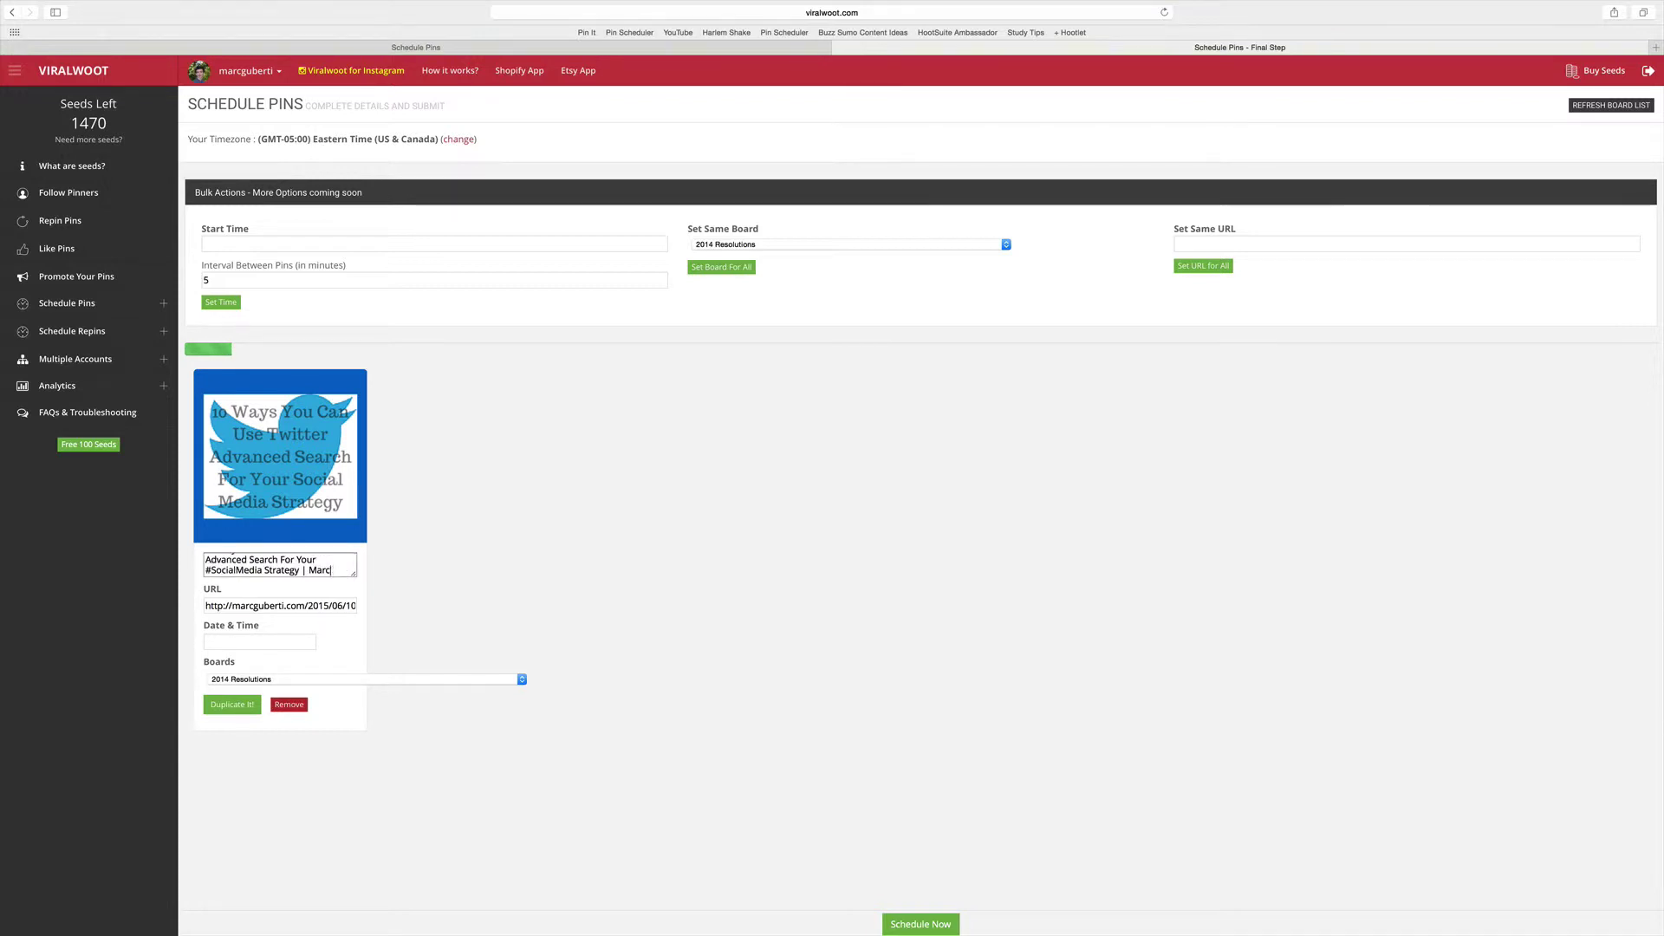
key(BackSpace)
key(BackSpace)
key(BackSpace)
key(BackSpace)
scroll(304, 558, up, 1)
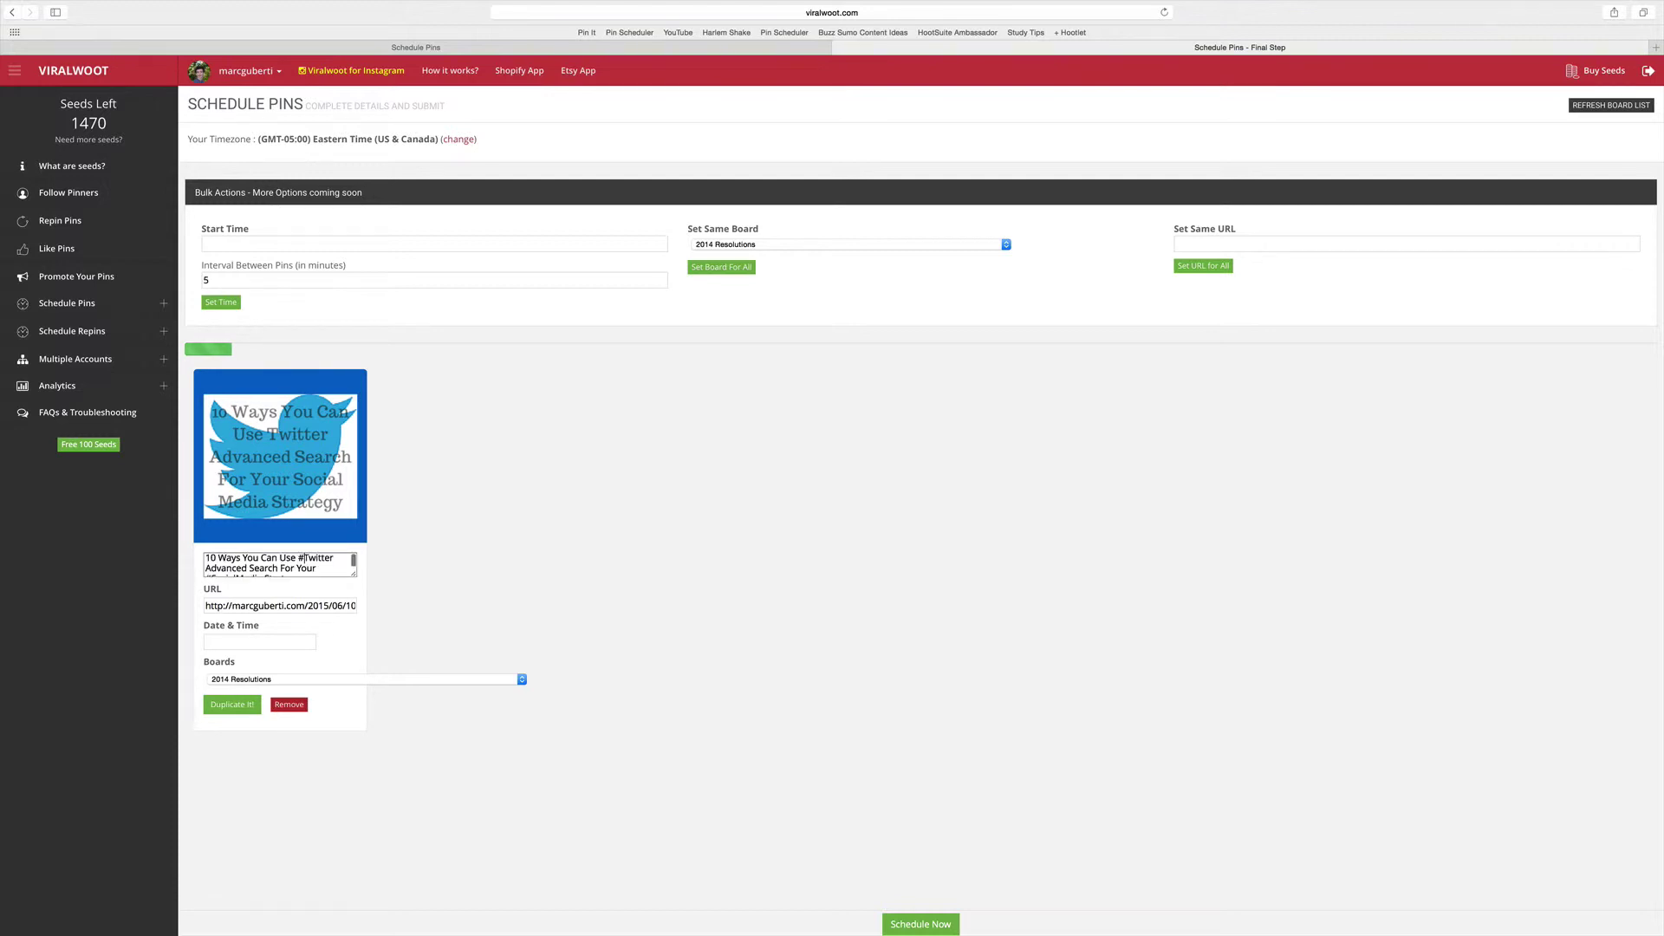
Set the pin's date to July 15, 2015 and the hour to 20:00.
click(272, 643)
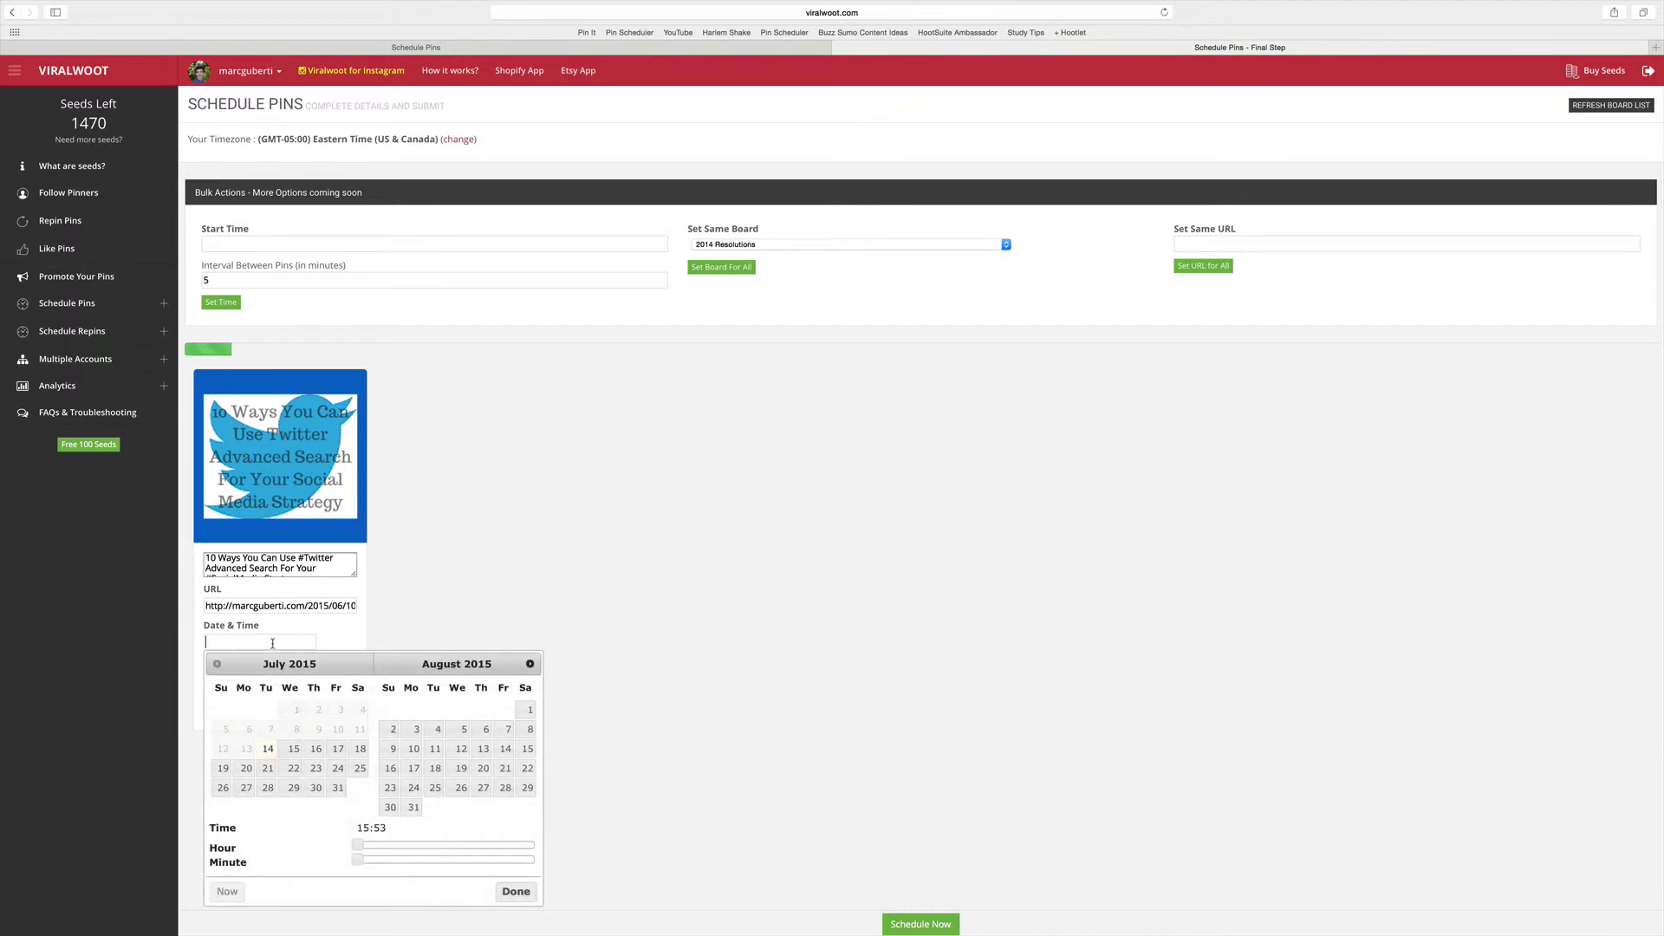
click(295, 751)
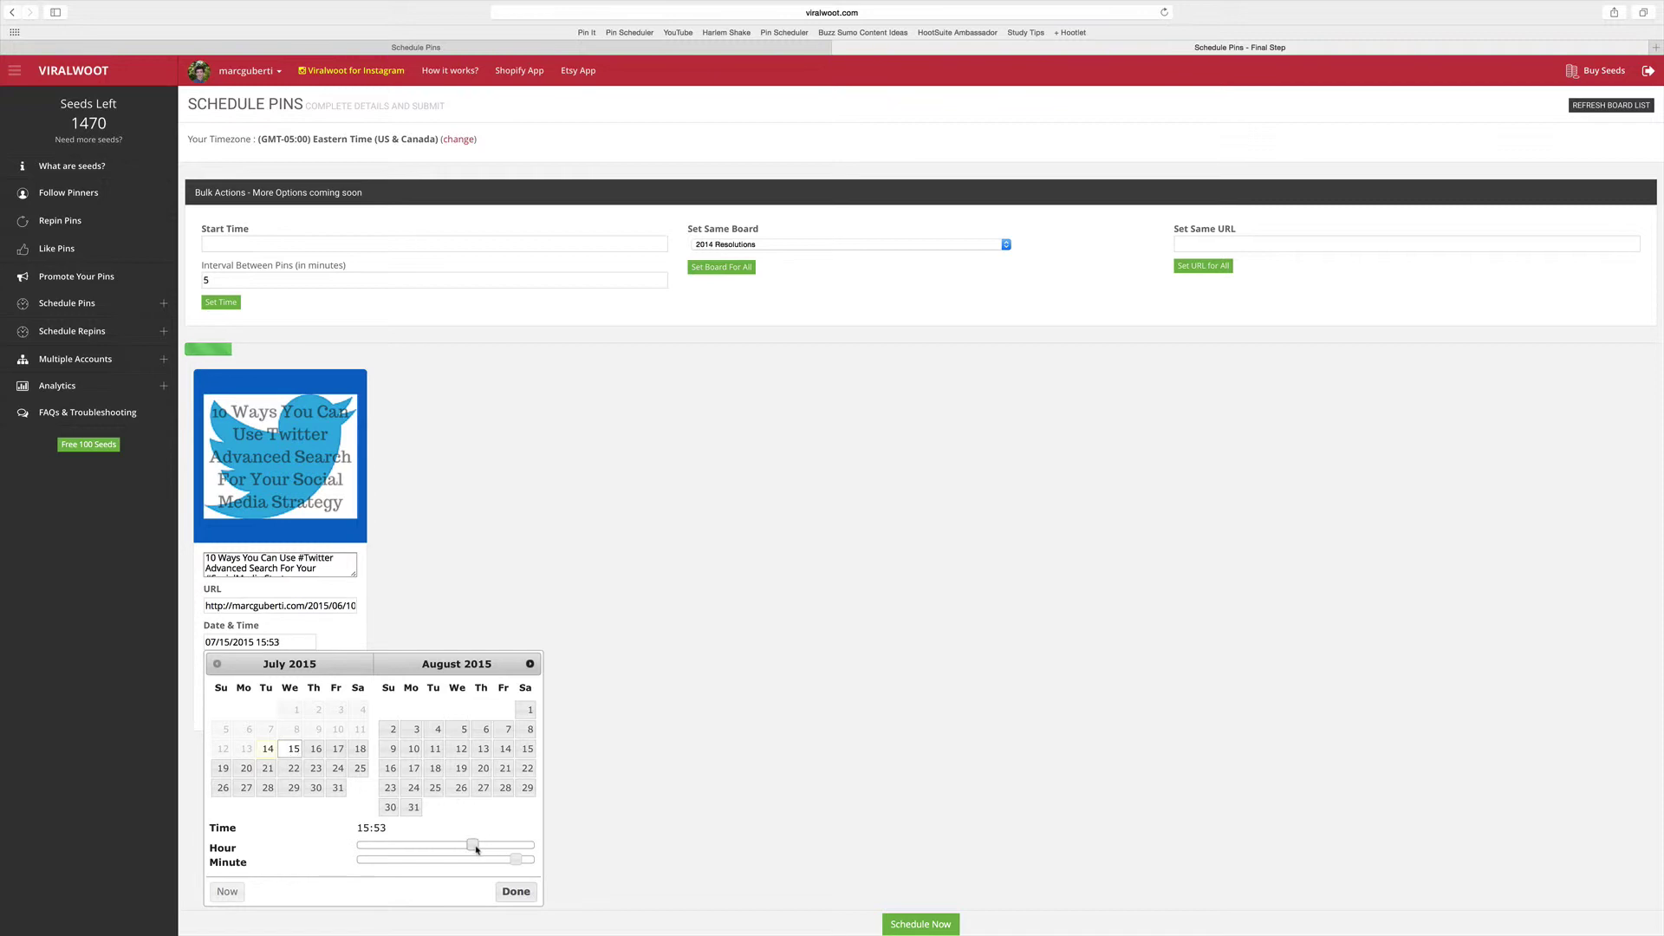
drag(476, 850, 351, 865)
click(516, 895)
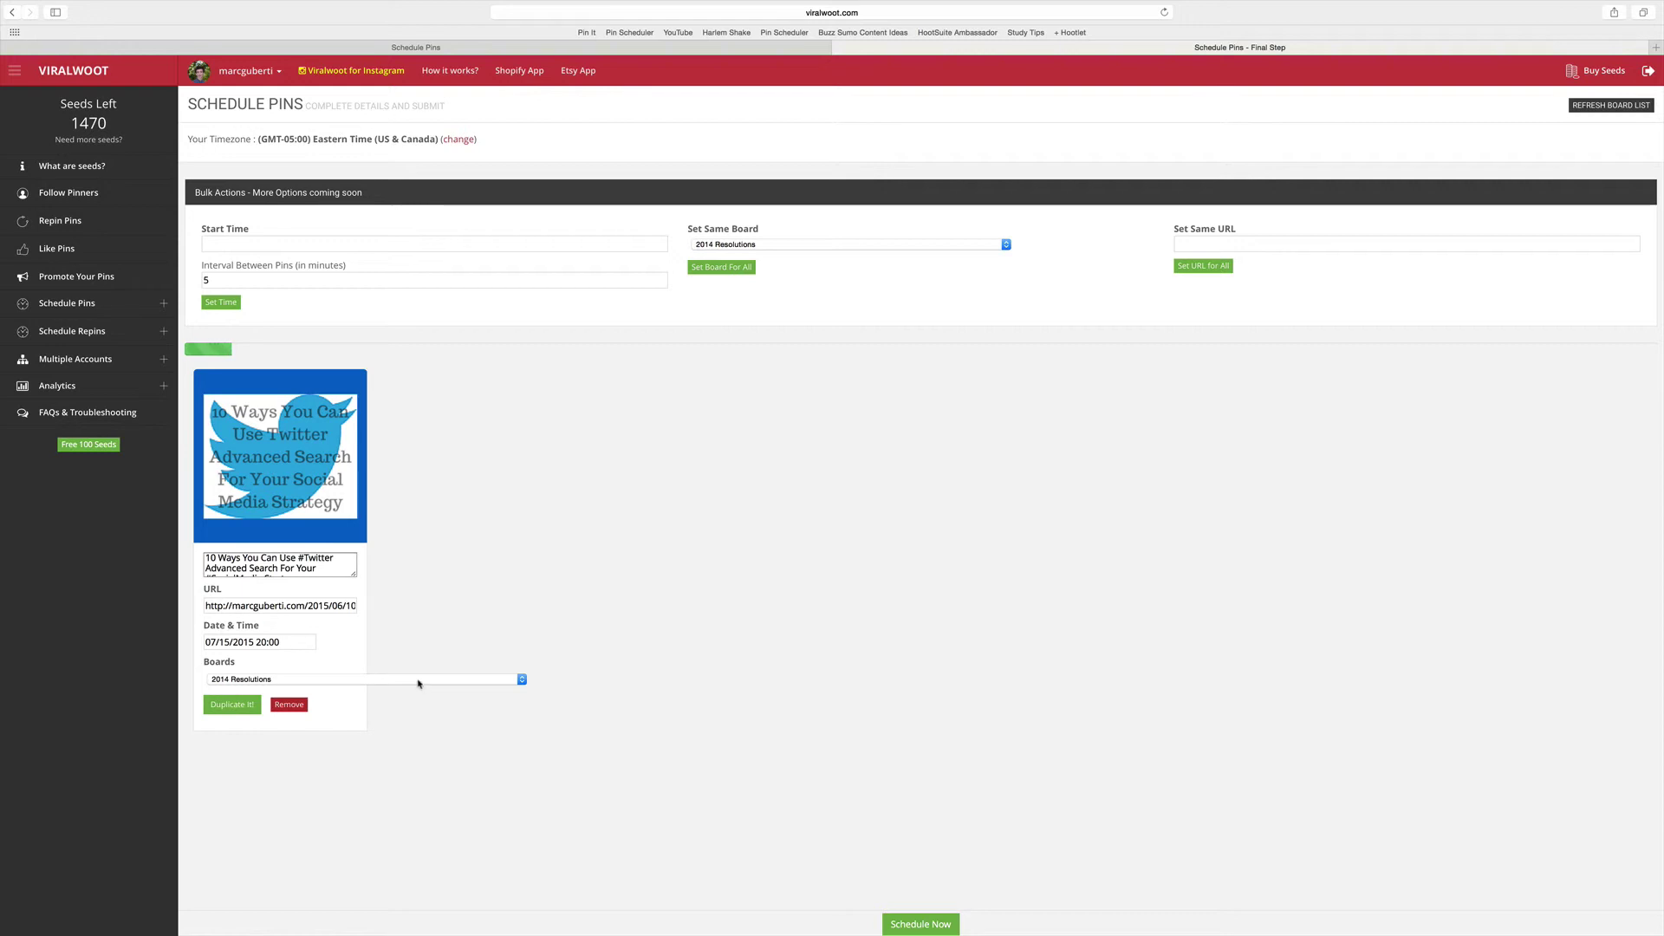
Choose Twitter Tips & Tricks from the Boards dropdown.
click(336, 684)
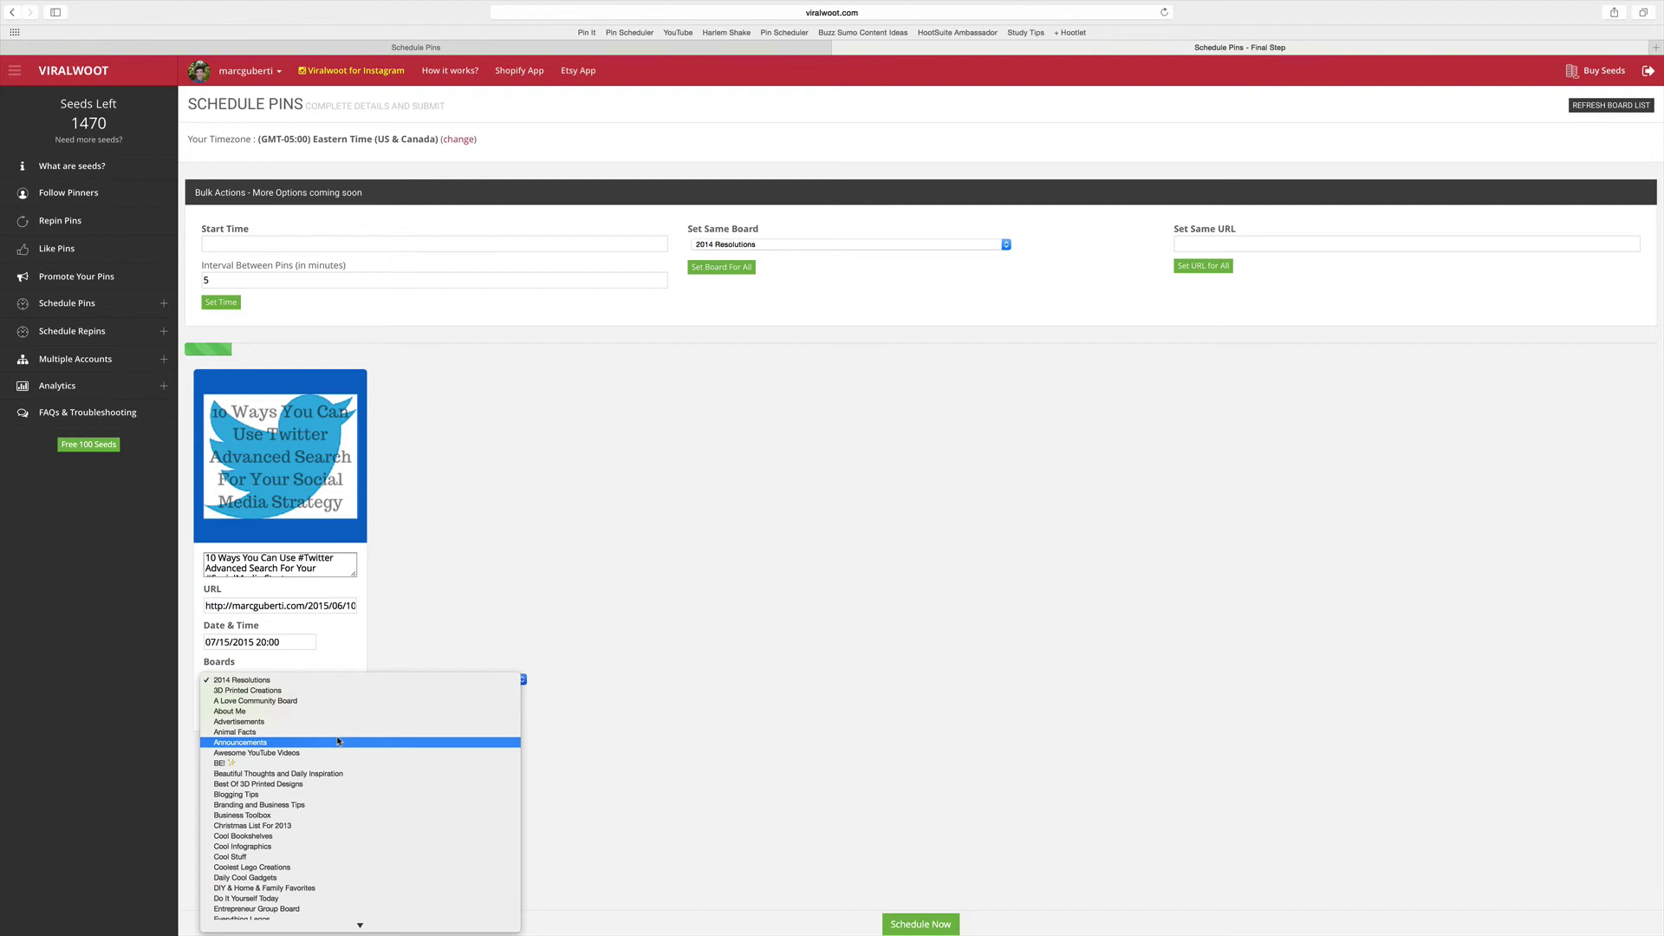
scroll(338, 720, down, 10)
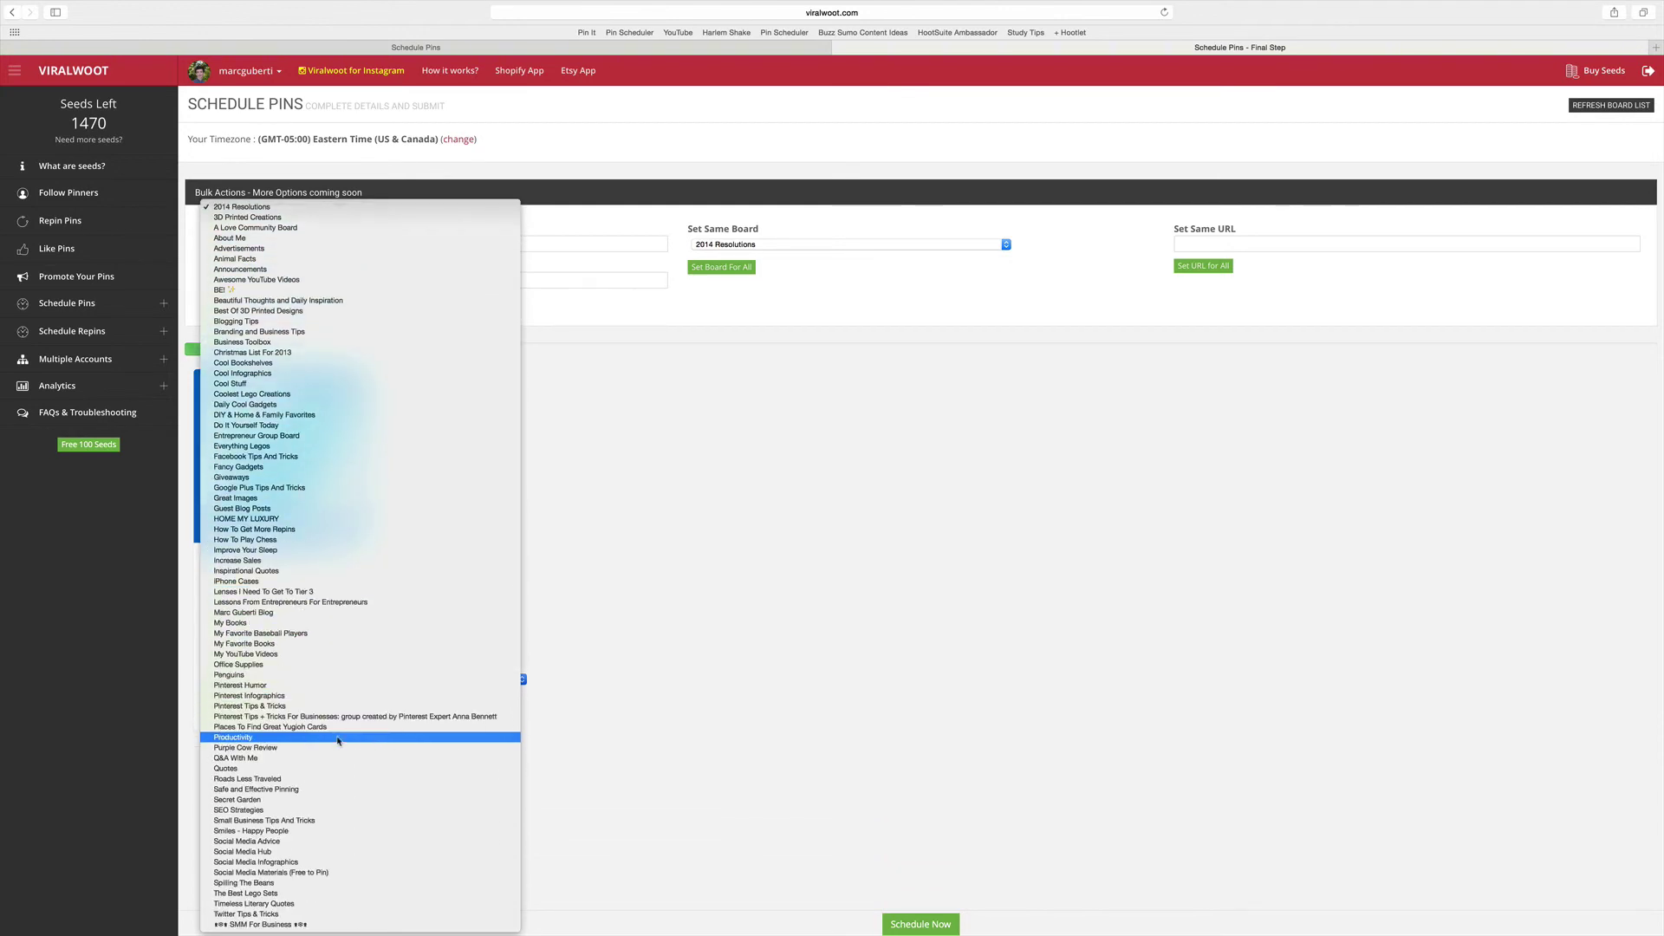
click(314, 916)
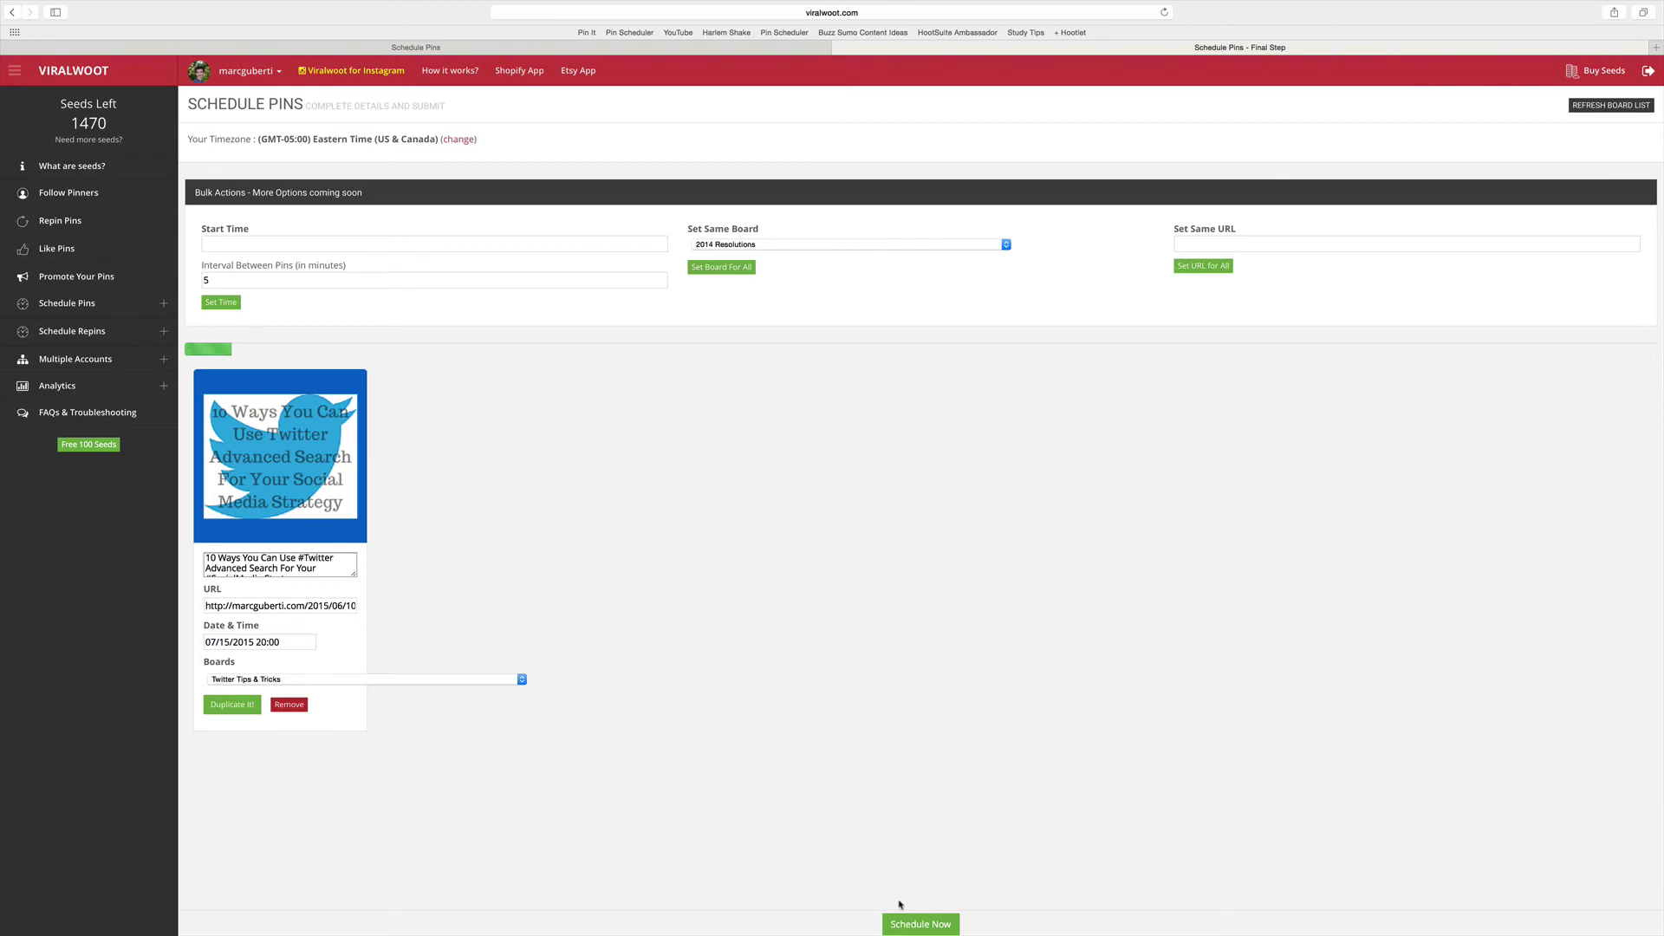
Schedule the pin with the Schedule Now button.
click(906, 926)
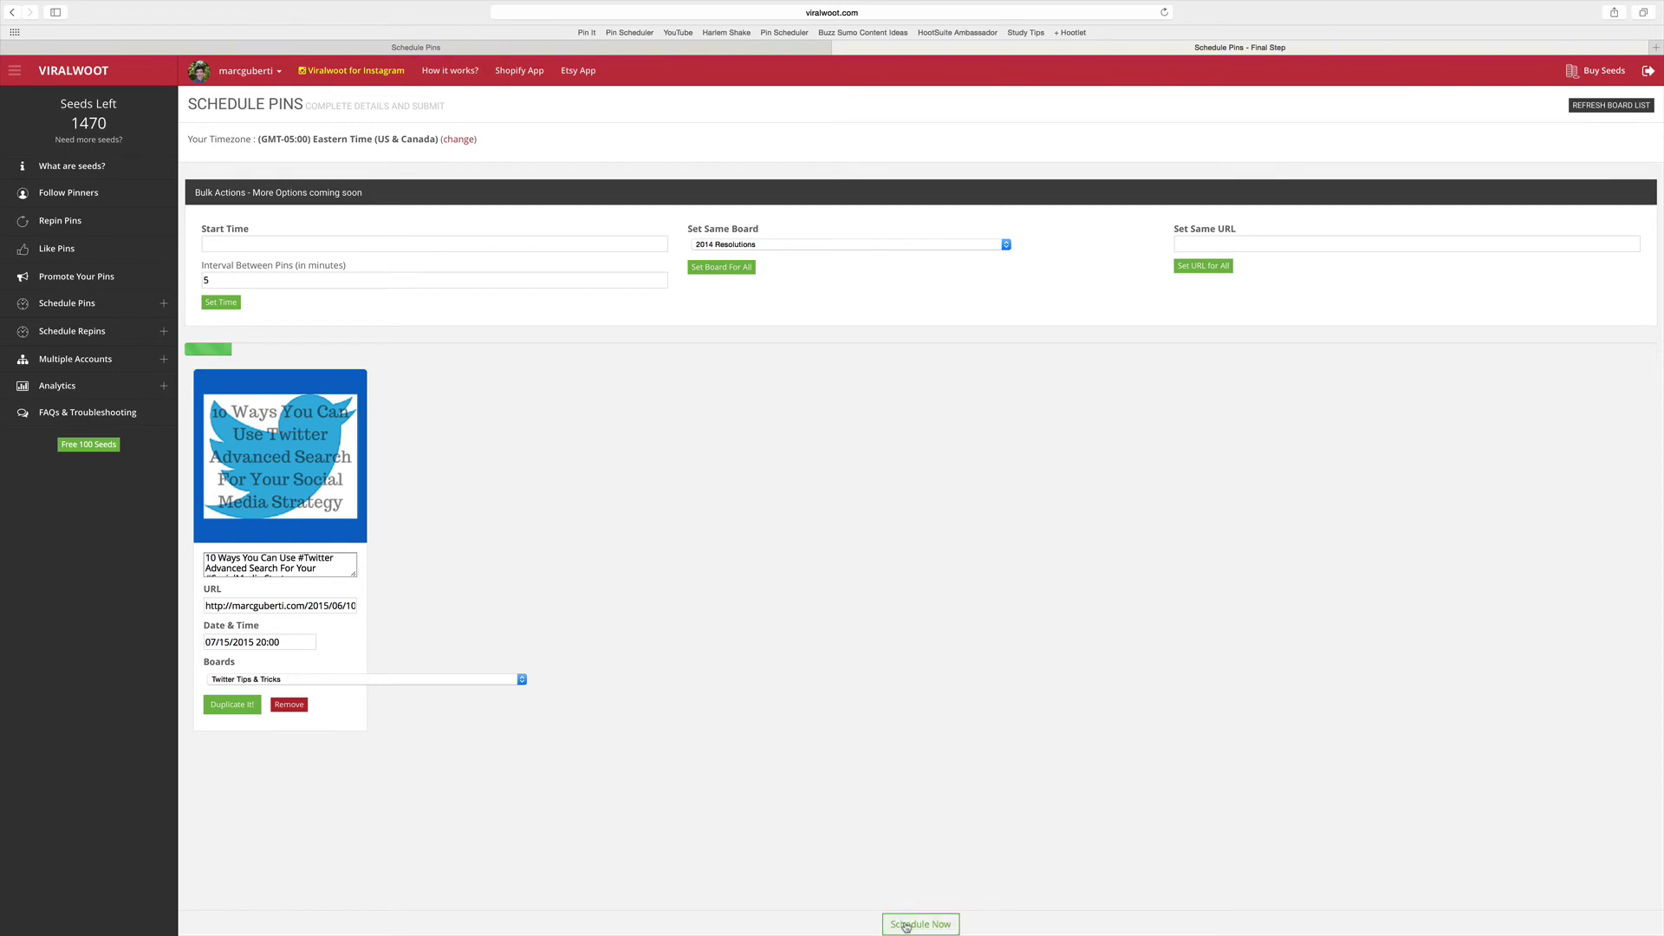